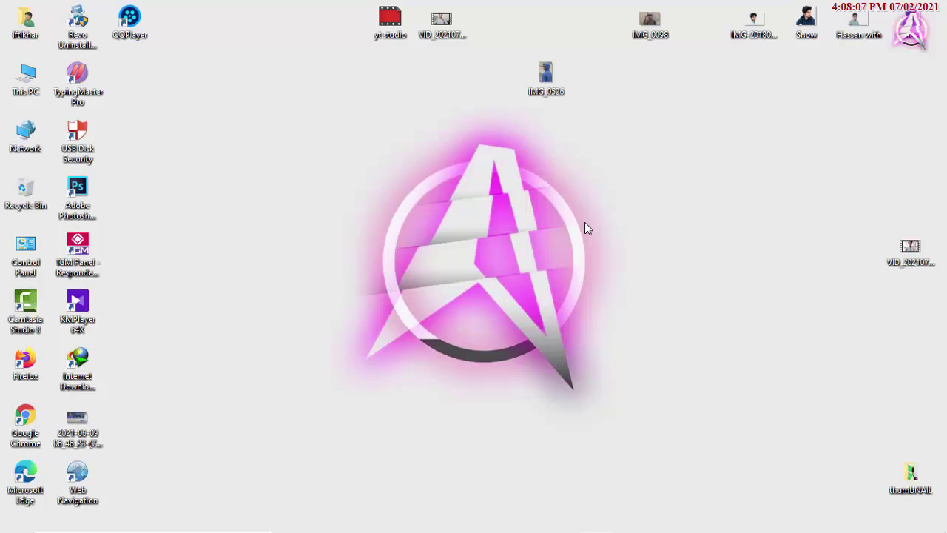
Preview the IMG_0098 photo, close it, and refresh the desktop
double_click(647, 24)
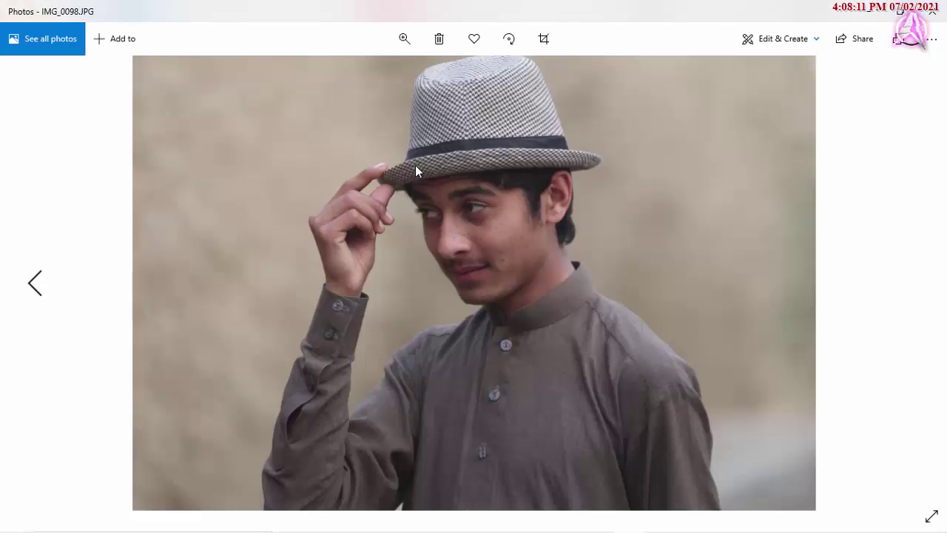
left_click(932, 11)
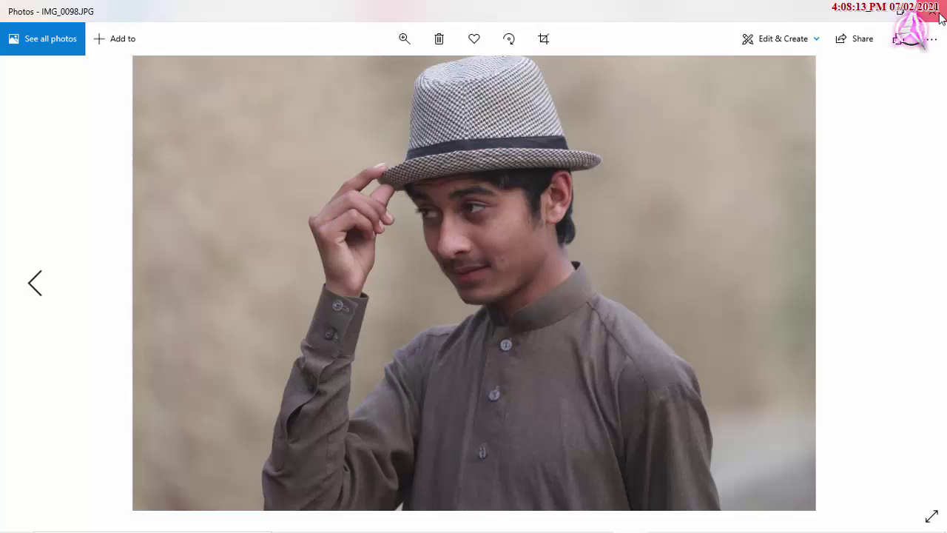
right_click(158, 177)
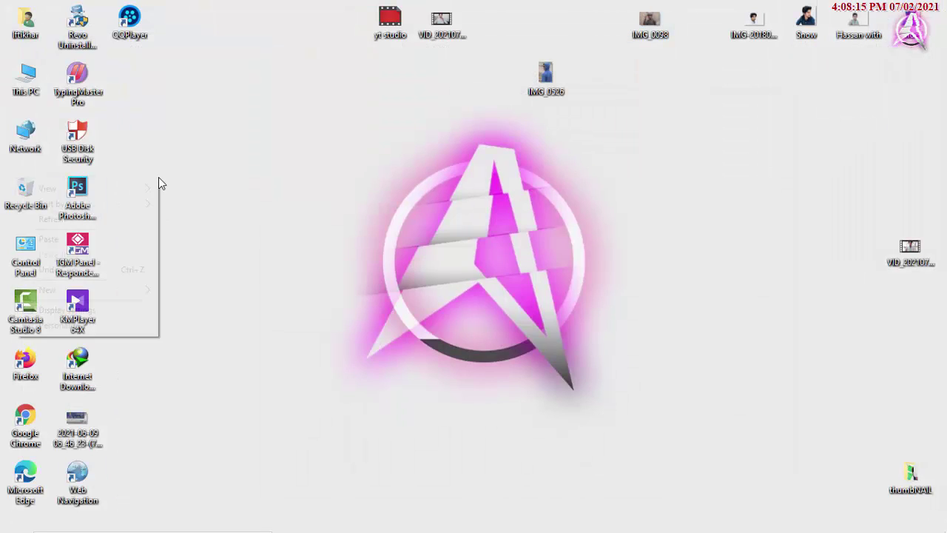
left_click(139, 220)
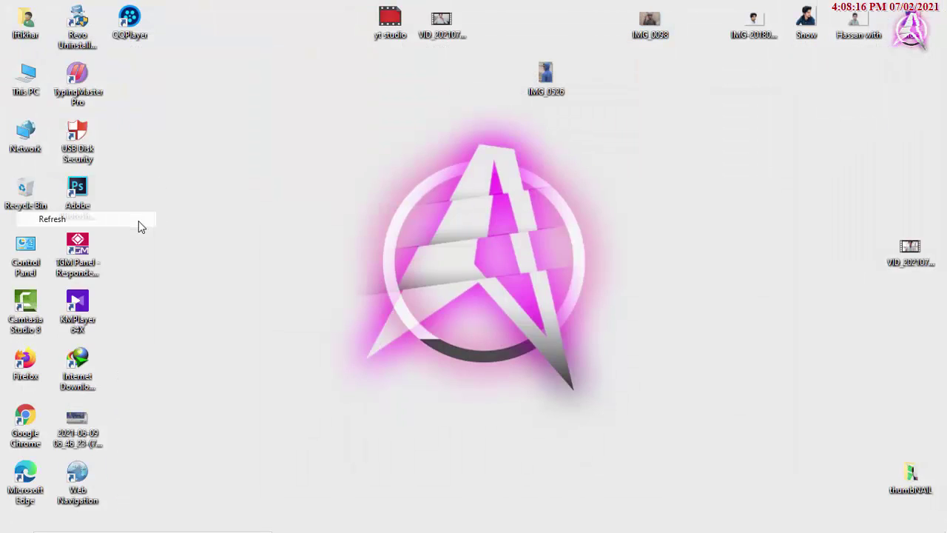
Launch Photoshop in a restored smaller window and try bringing IMG_0098 into it
double_click(87, 205)
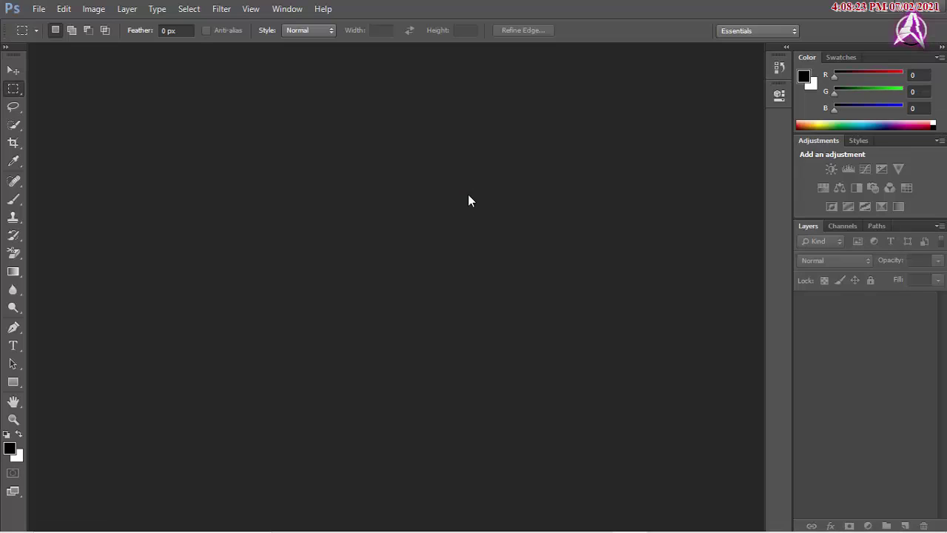
double_click(452, 7)
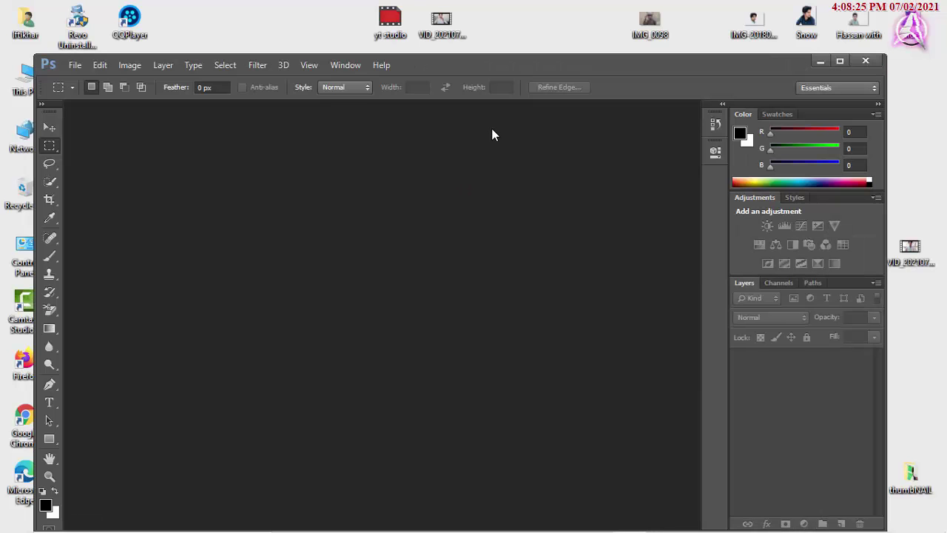
mouse_move(649, 21)
left_mouse_down()
mouse_move(271, 279)
mouse_move(435, 256)
left_mouse_up()
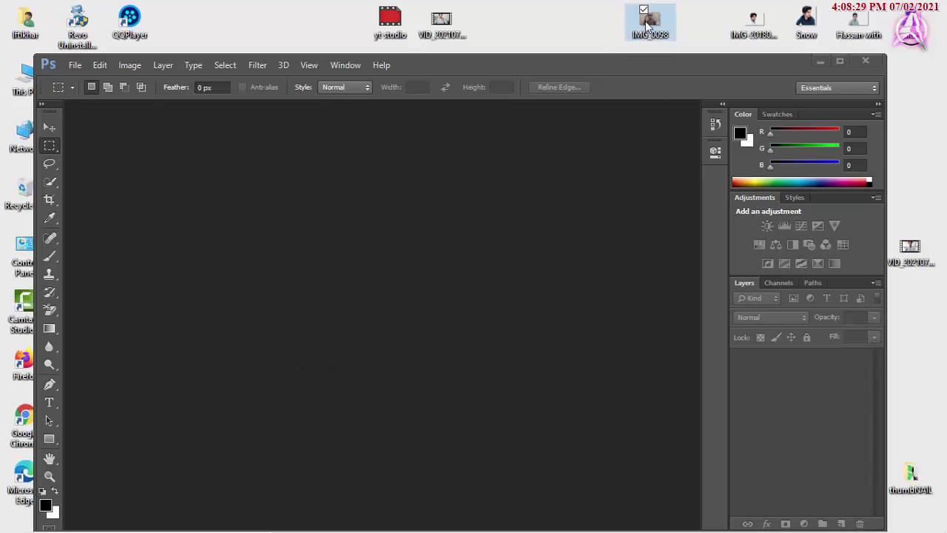
left_click(78, 64)
Open IMG_0098 from the Desktop without Camera Raw adjustments, then maximize the window
left_click(87, 91)
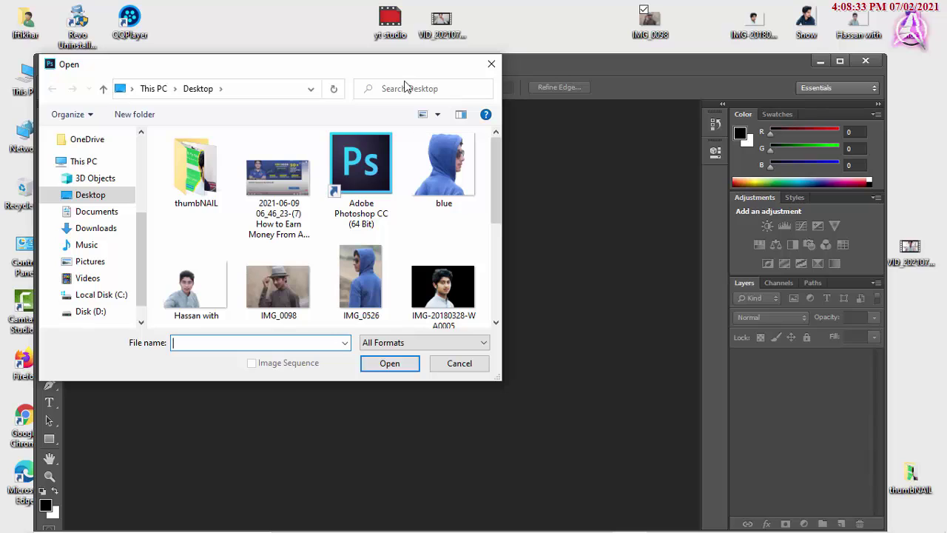
left_click(111, 196)
scroll(355, 178, "down", 3)
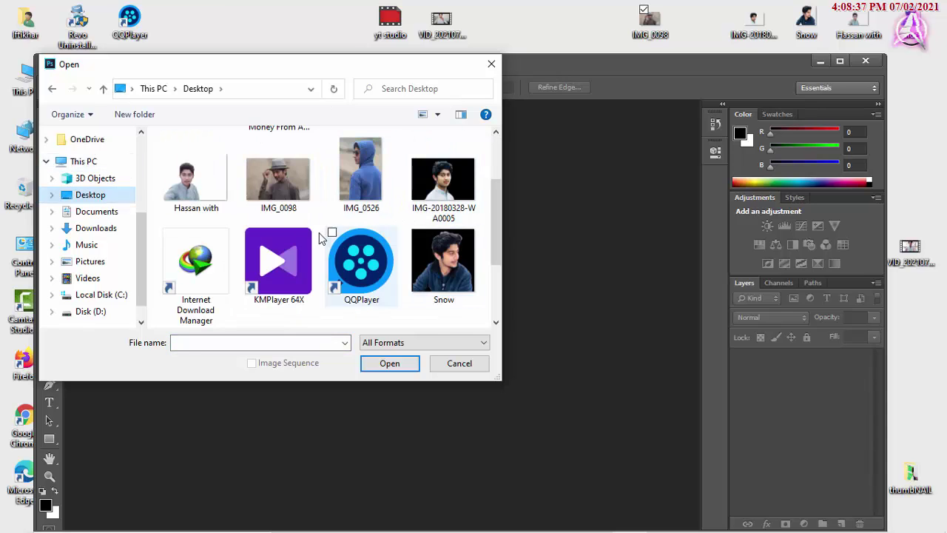
double_click(278, 179)
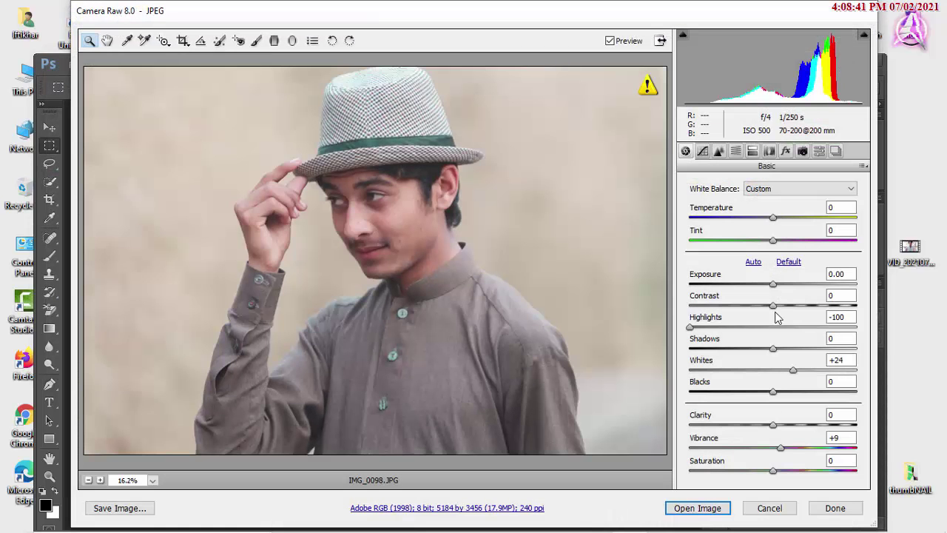
left_click(706, 507)
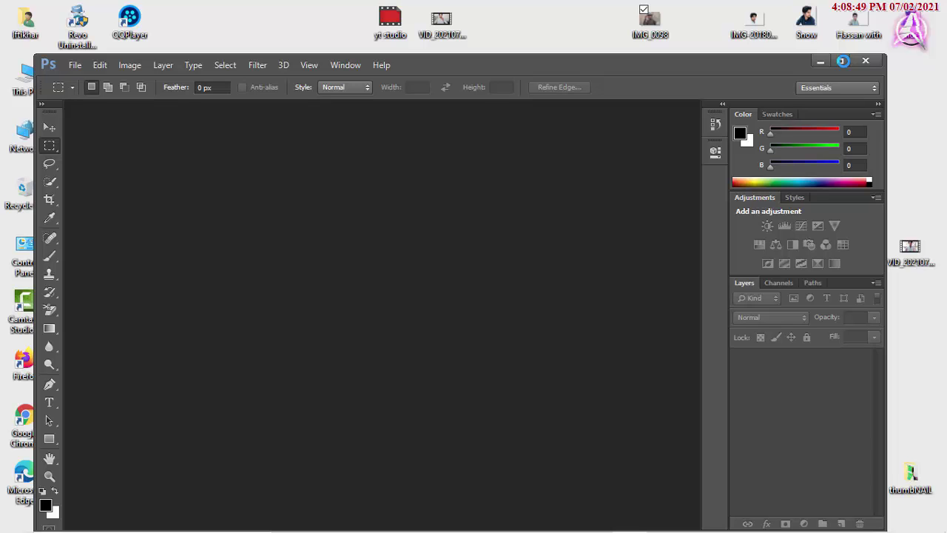
left_click(842, 61)
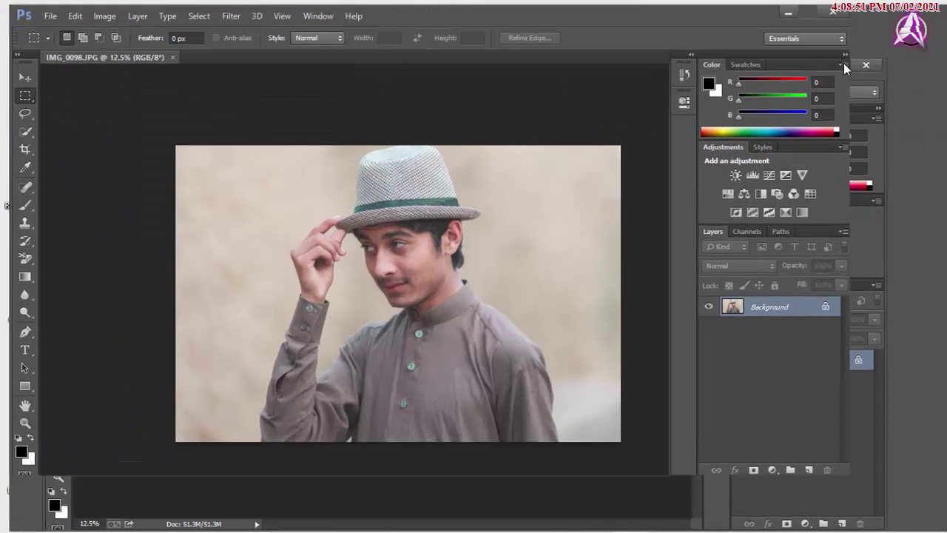
Pick the Quick Selection Tool and brush over the hat, collar and chest
left_click(12, 123)
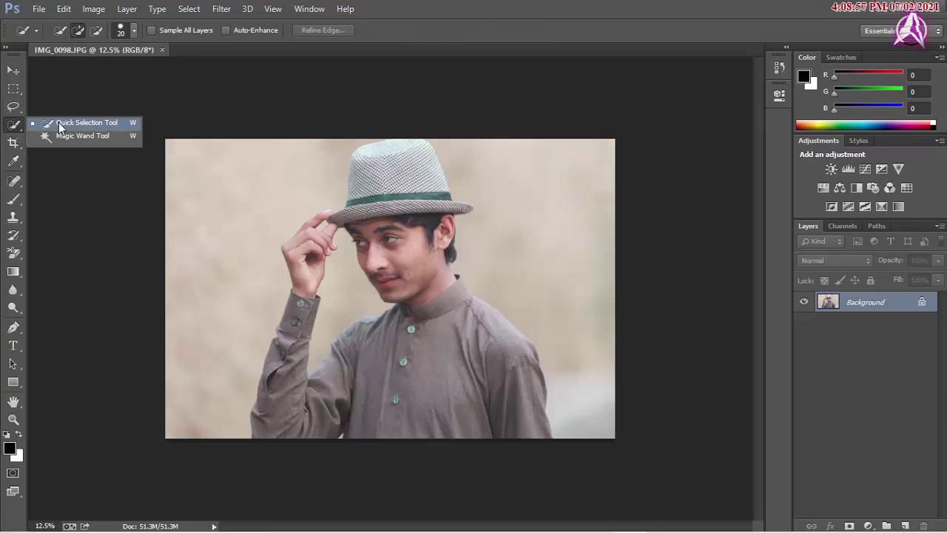
left_click(82, 126)
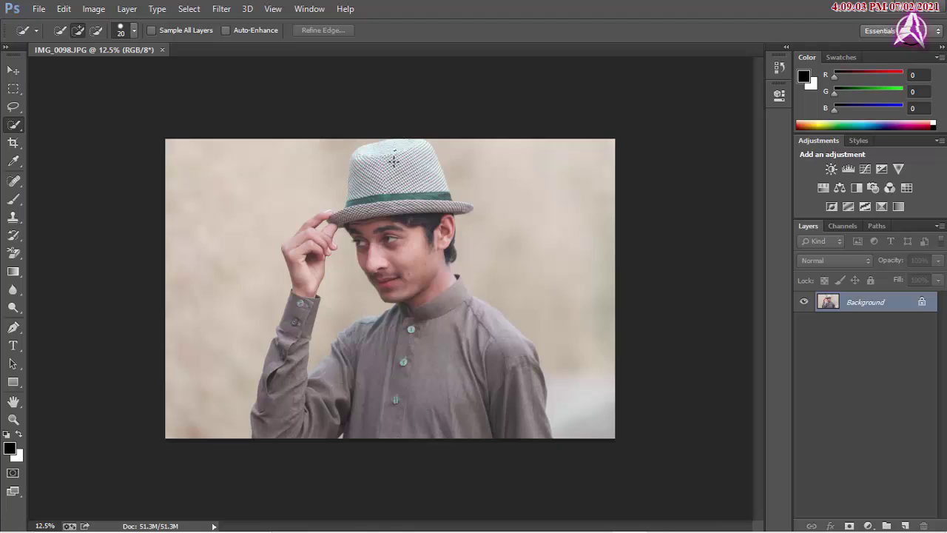
mouse_move(393, 160)
left_mouse_down()
mouse_move(395, 171)
mouse_move(353, 169)
mouse_move(352, 207)
mouse_move(332, 220)
mouse_move(362, 220)
mouse_move(392, 266)
mouse_move(417, 264)
mouse_move(444, 237)
mouse_move(385, 292)
mouse_move(443, 296)
mouse_move(437, 332)
left_mouse_up()
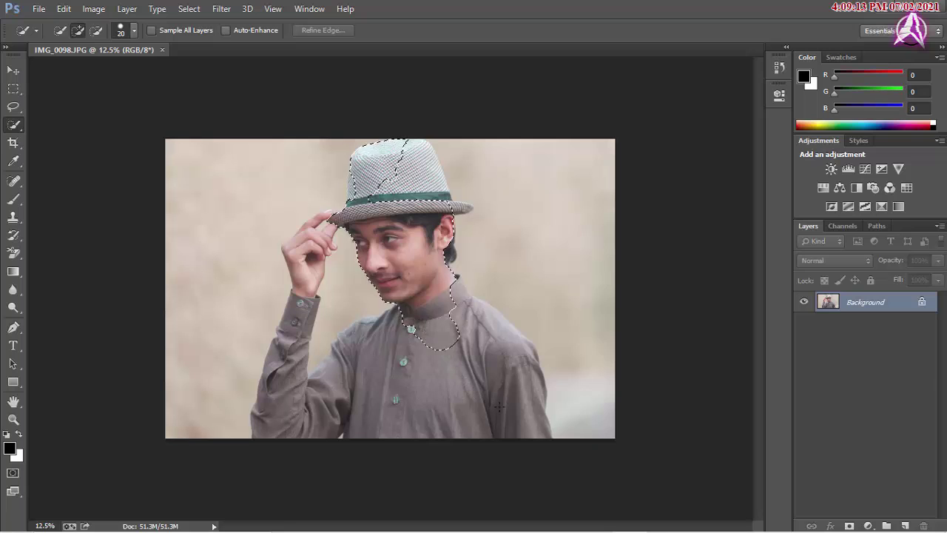
left_click_drag(499, 406, 427, 274)
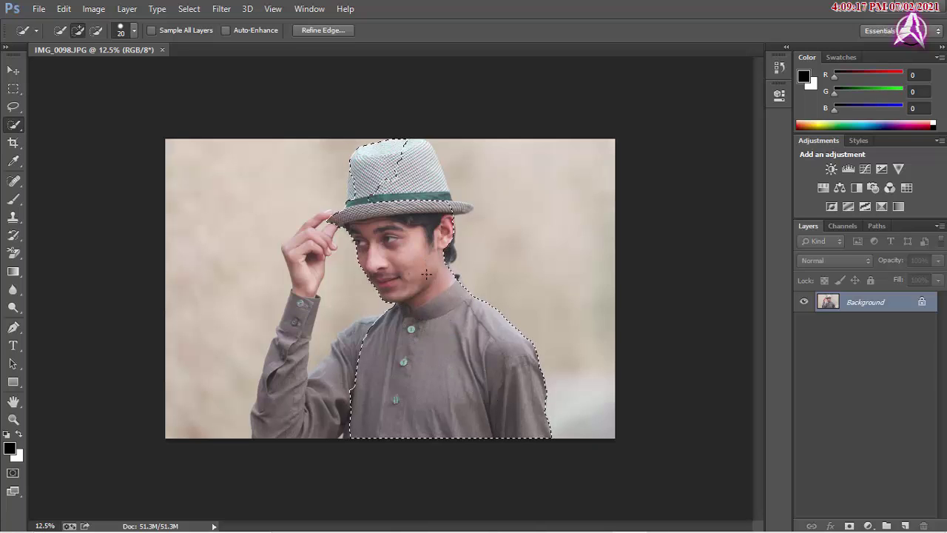
mouse_move(399, 170)
left_mouse_down()
mouse_move(388, 177)
mouse_move(433, 177)
left_mouse_up()
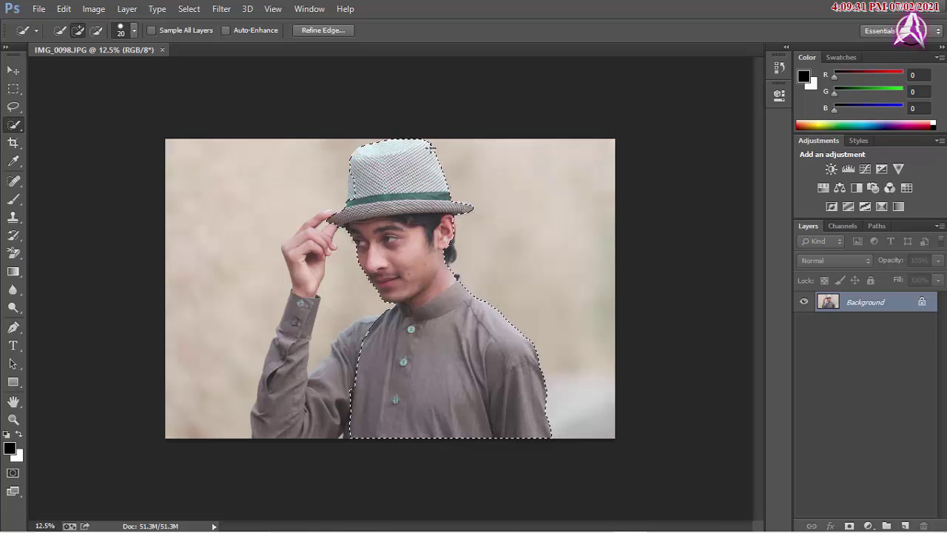
Add the hat's top-left edge, raised hand, forearm, face and mouth to the selection
left_click_drag(370, 158, 371, 153)
left_click_drag(318, 244, 305, 282)
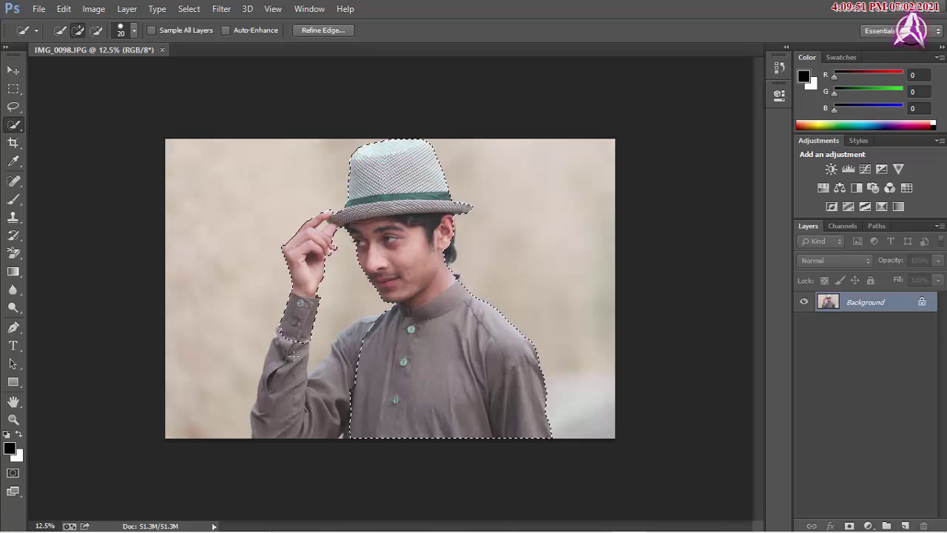
left_click_drag(299, 341, 288, 380)
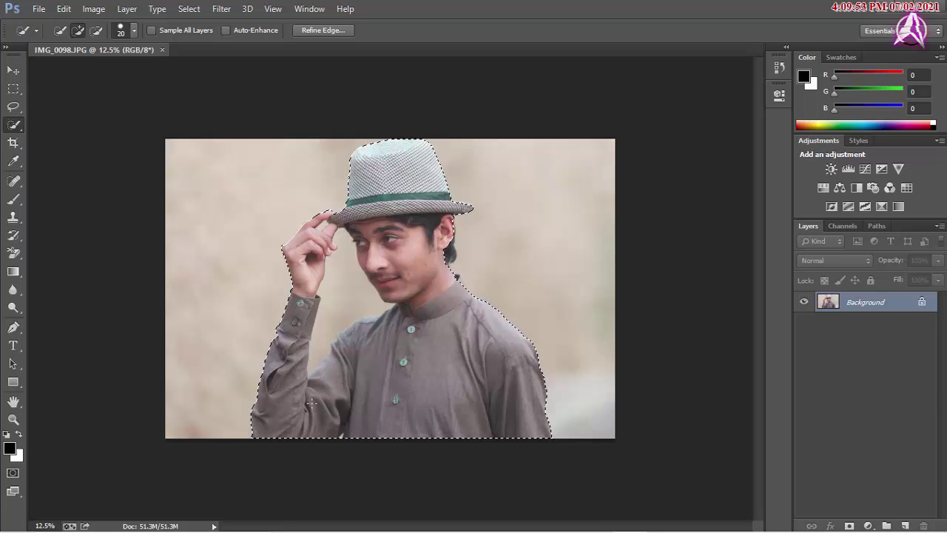
left_click_drag(417, 233, 419, 278)
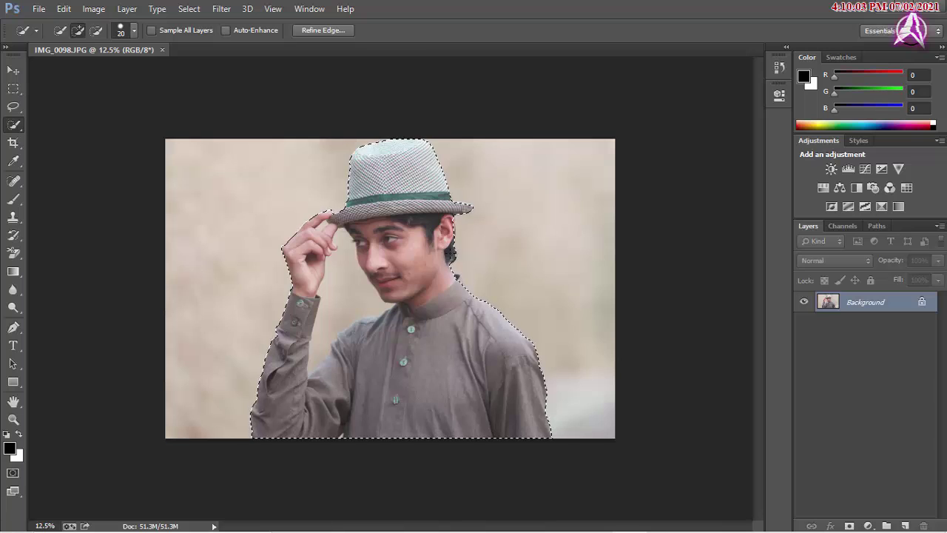
left_click(395, 285)
Subtract the background gap between the raised hand and the face from the selection
left_click(59, 31)
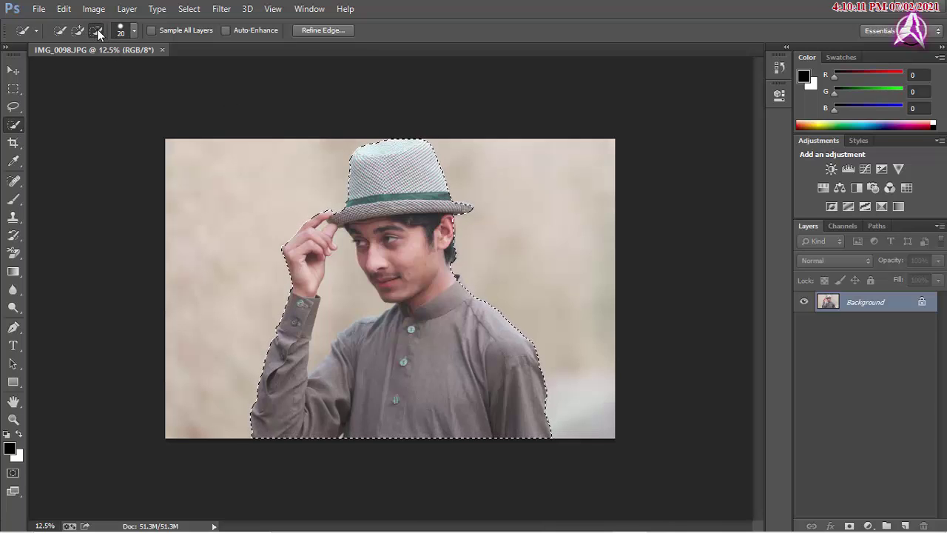
left_click(96, 31)
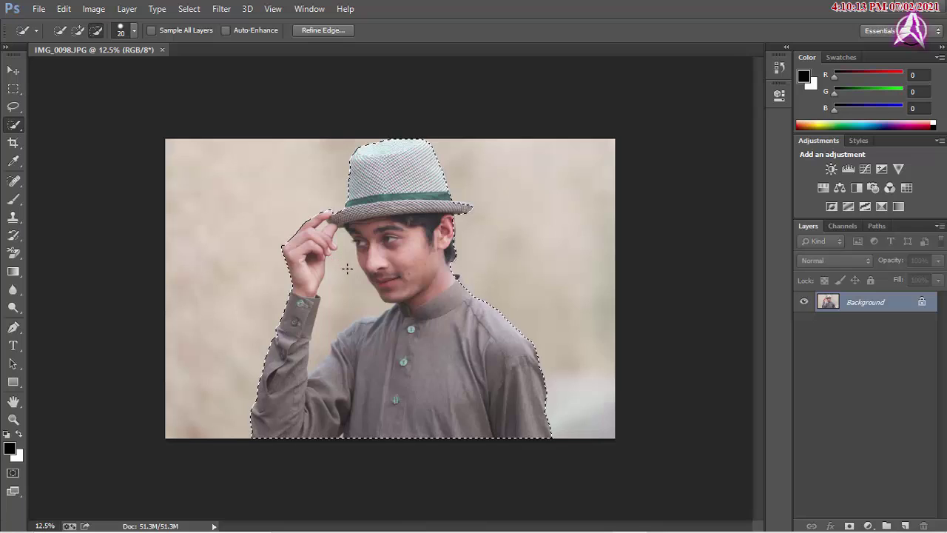
mouse_move(346, 268)
left_mouse_down()
mouse_move(348, 298)
mouse_move(312, 370)
mouse_move(316, 341)
left_mouse_up()
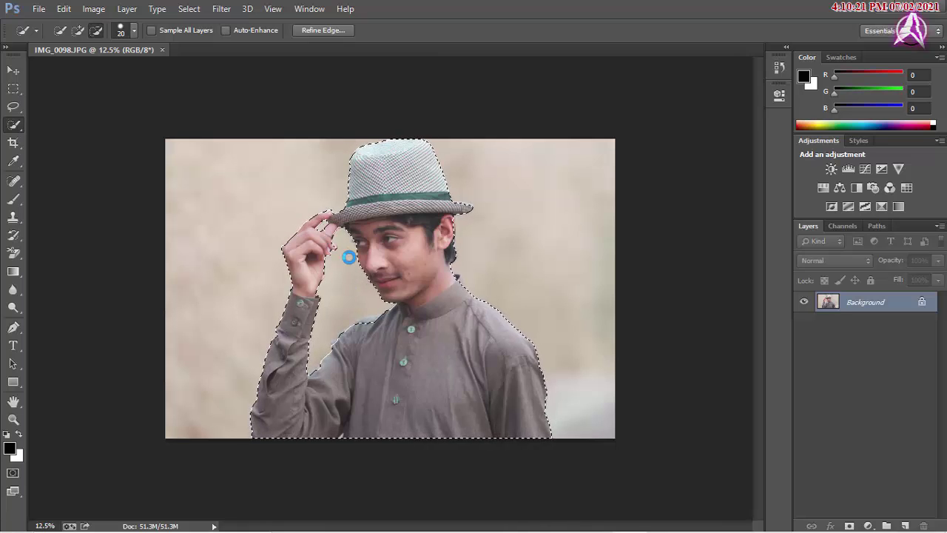
Invert the selection to the background and pick the Background Eraser tool
right_click(405, 178)
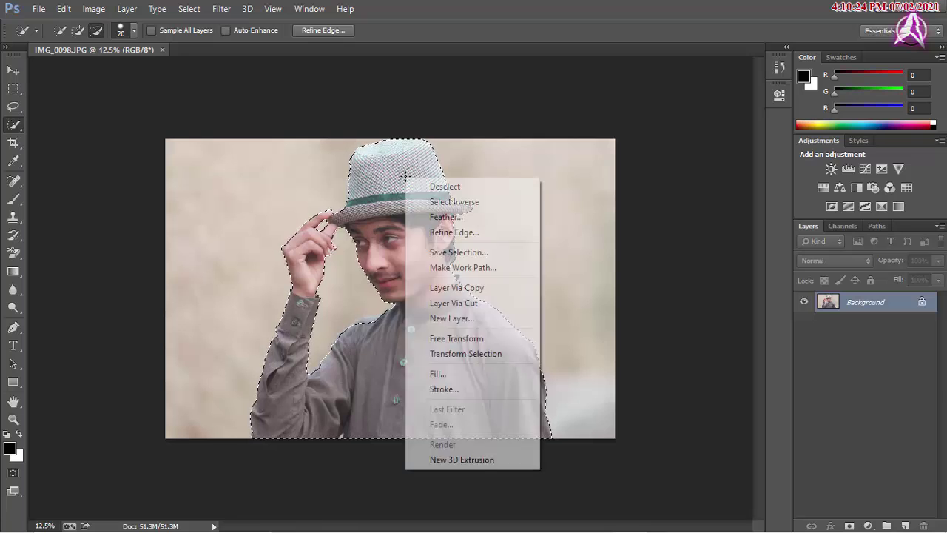
left_click(431, 201)
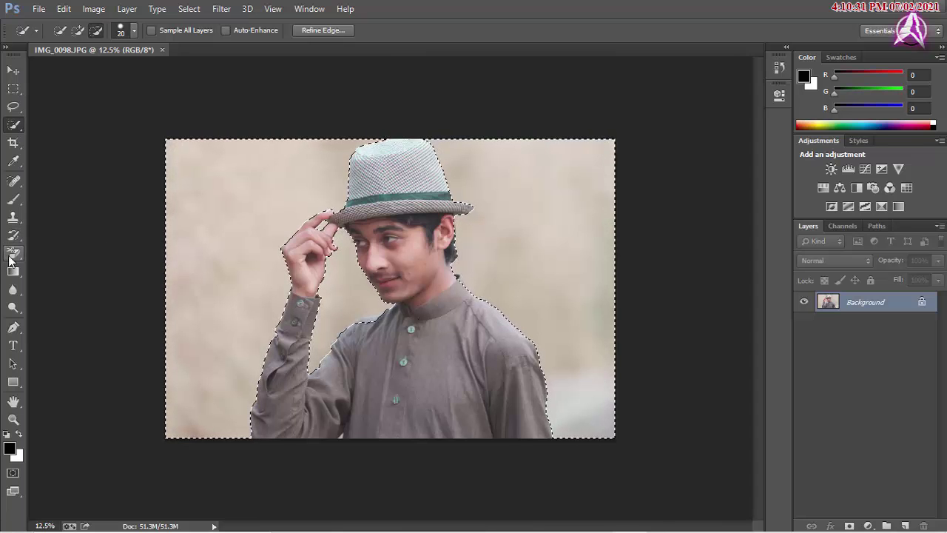
left_click(13, 256)
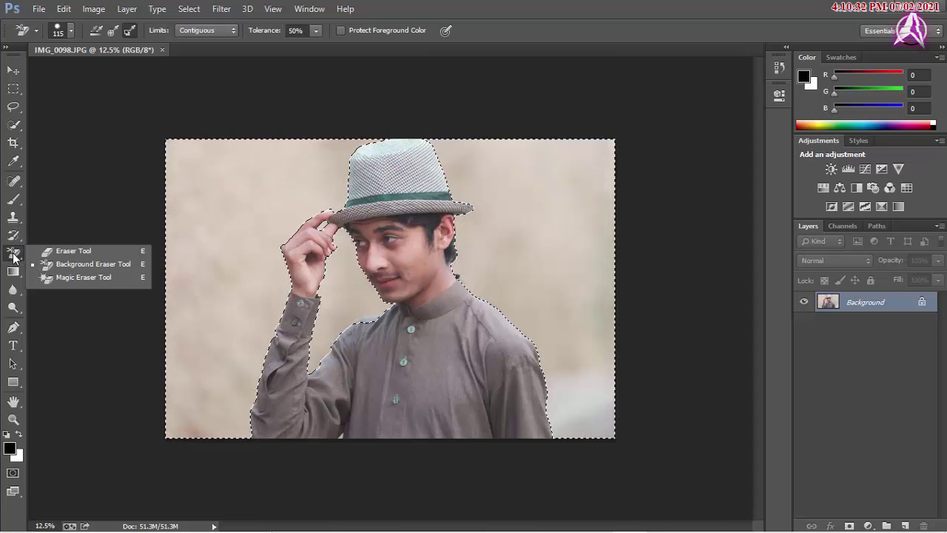
left_click(65, 264)
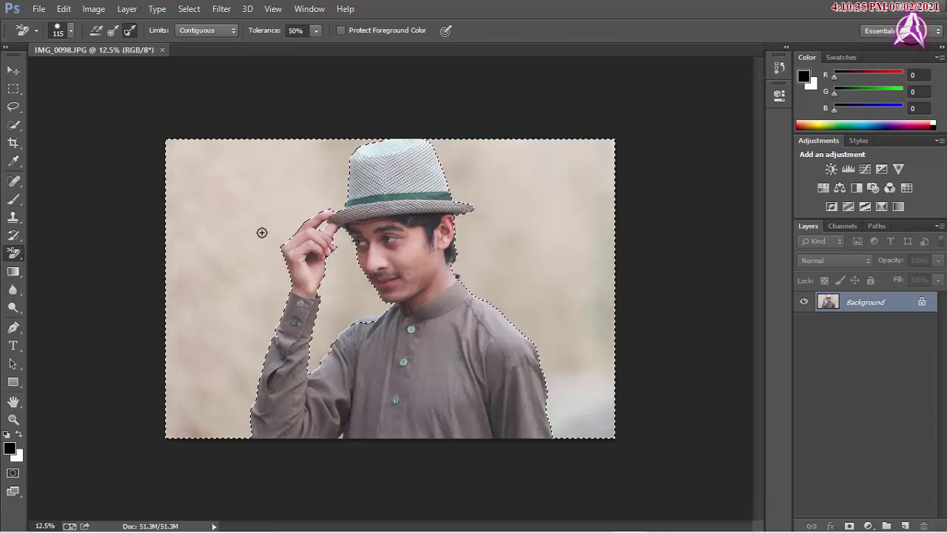
Unlock the Background layer into Layer 0 and delete the selected background to transparency
right_click(264, 204)
left_click(265, 204)
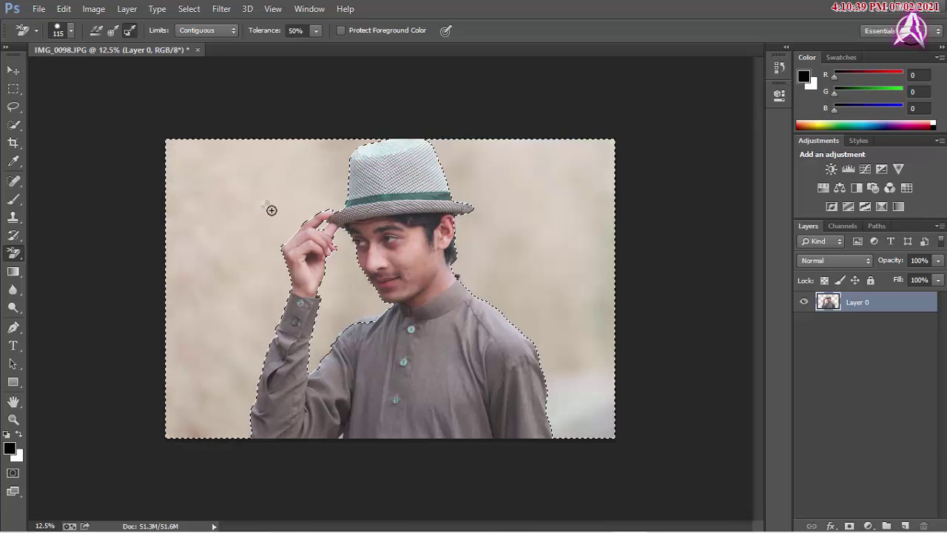
key("Delete")
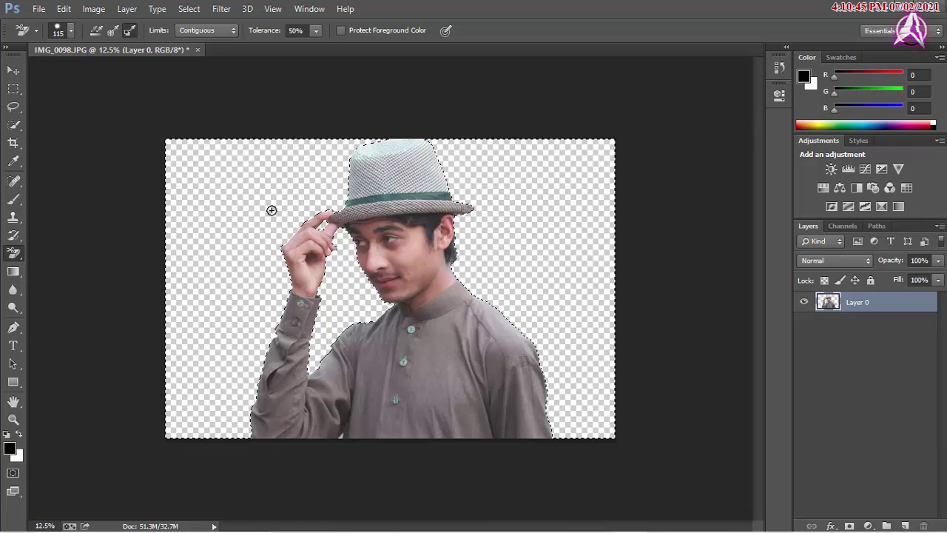
right_click(398, 191)
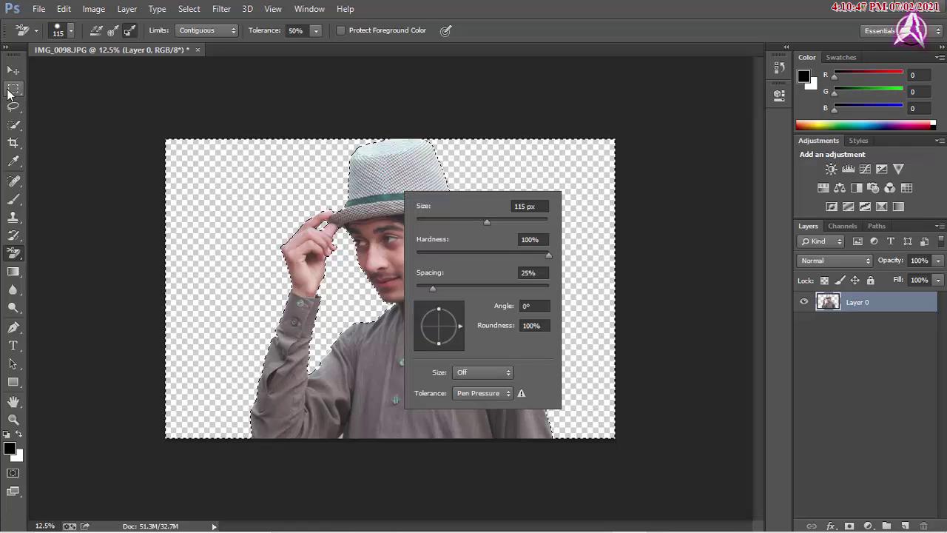
Deselect the outline and nudge the cut-out boy slightly left with the Move tool
left_click(14, 124)
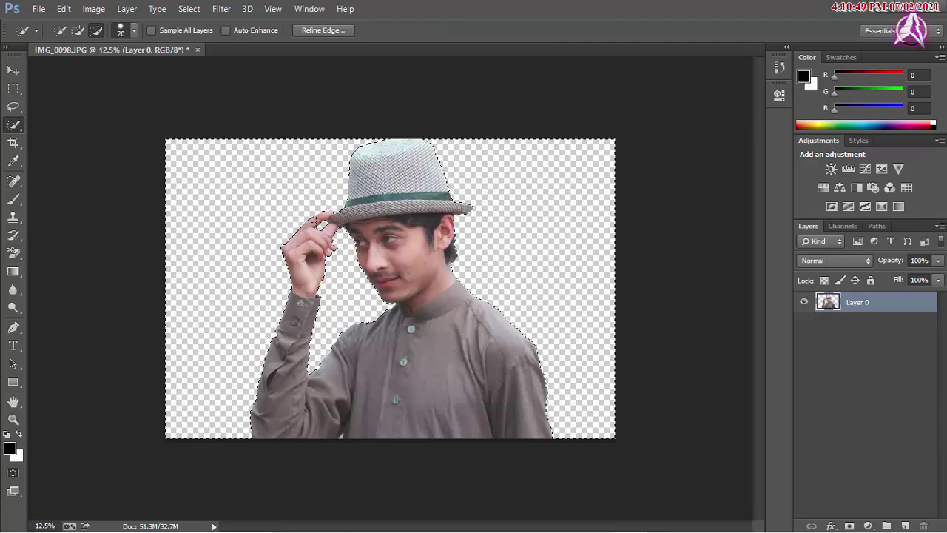
right_click(386, 178)
left_click(403, 187)
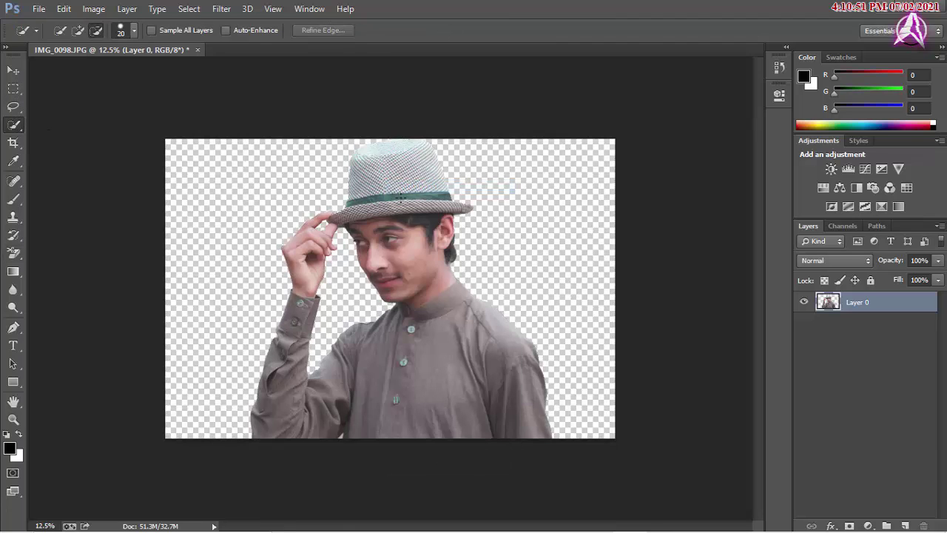
left_click(12, 70)
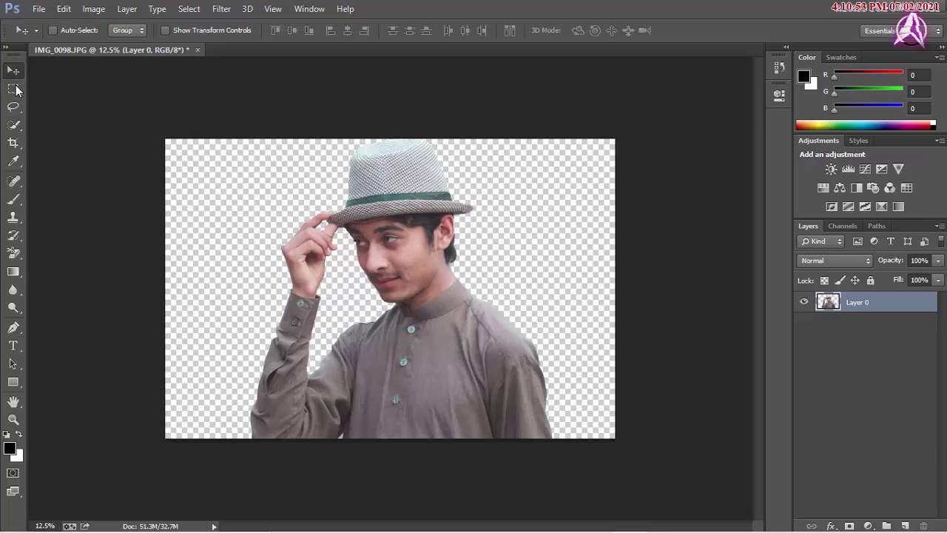
left_click_drag(405, 265, 392, 274)
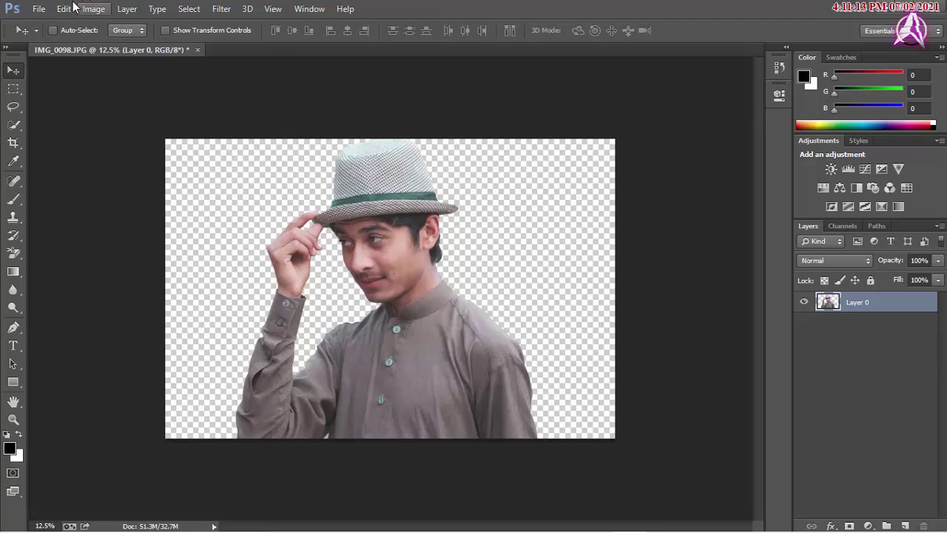
Save a copy to the Desktop as IMG_0098 in PNG format, accepting the PNG Options
left_click(38, 8)
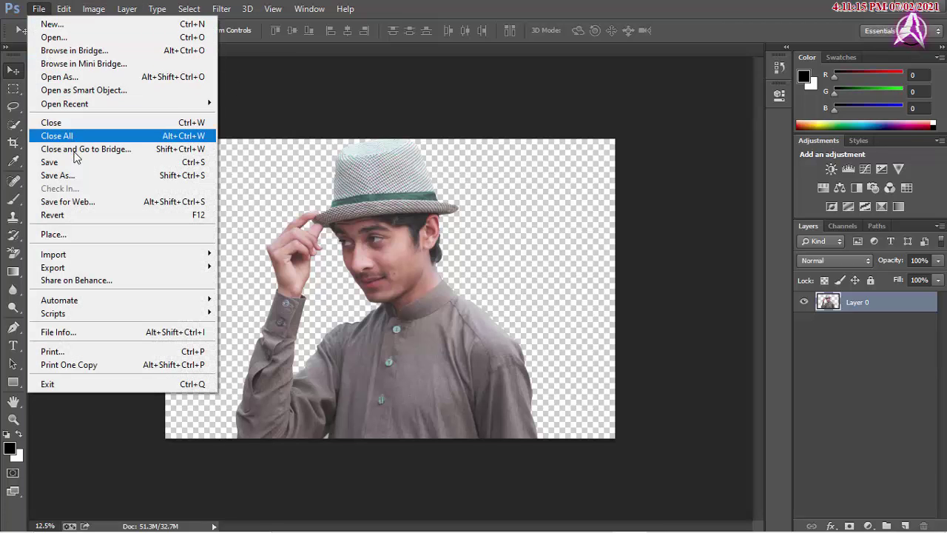
left_click(75, 175)
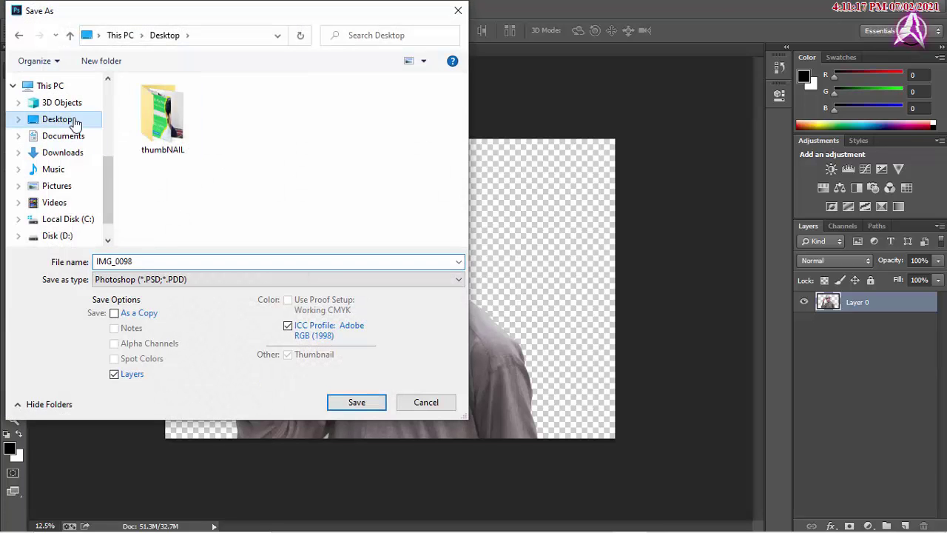
left_click(120, 281)
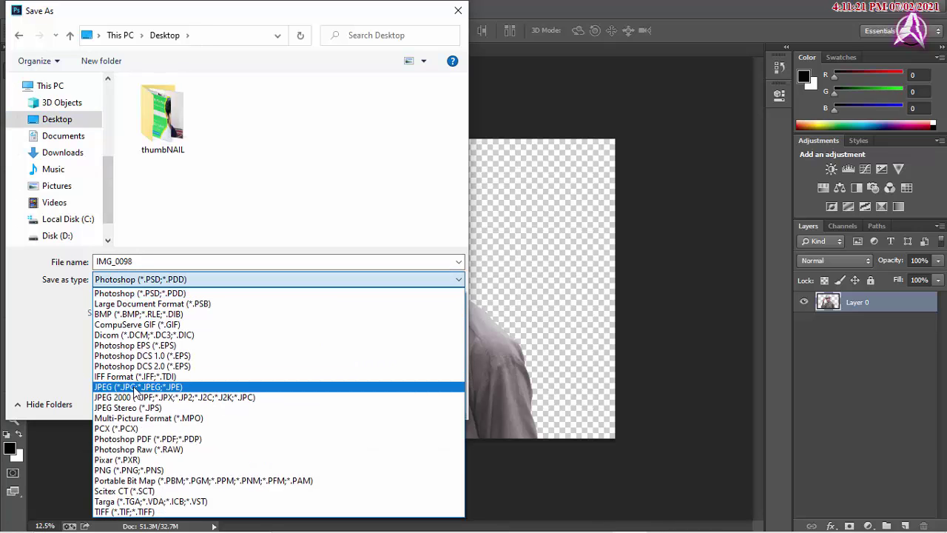
left_click(126, 471)
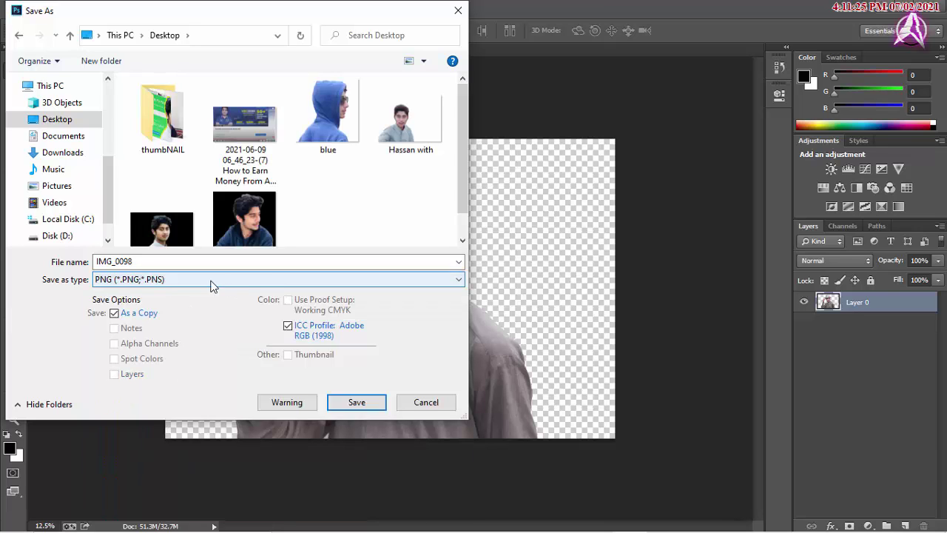
left_click(355, 401)
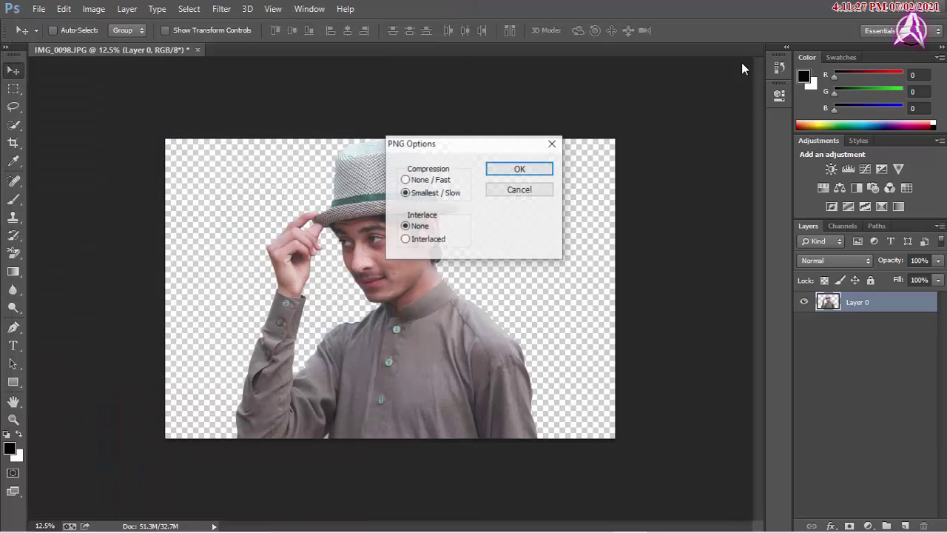
left_click(520, 169)
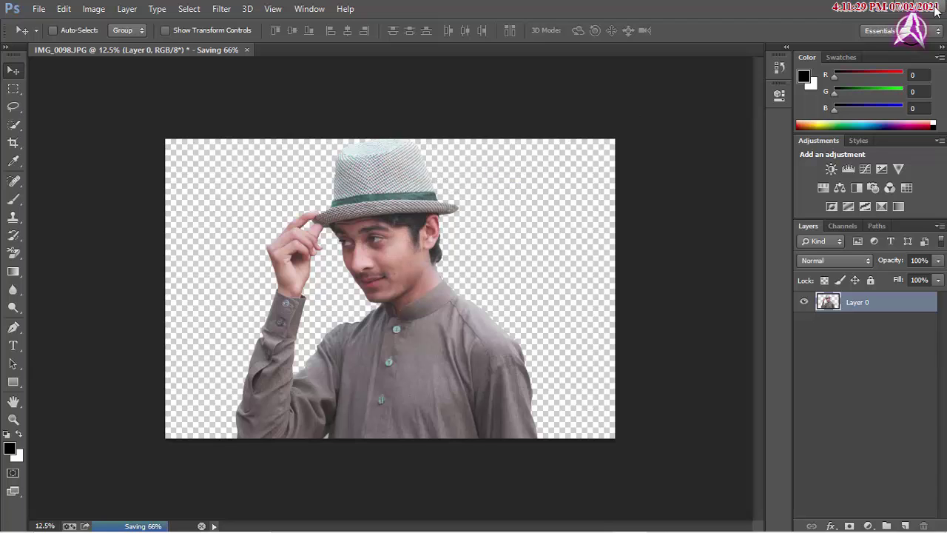
Confirm the PNG save and quit Photoshop, acknowledging the background-save notices
key("ctrl+q")
left_click(475, 213)
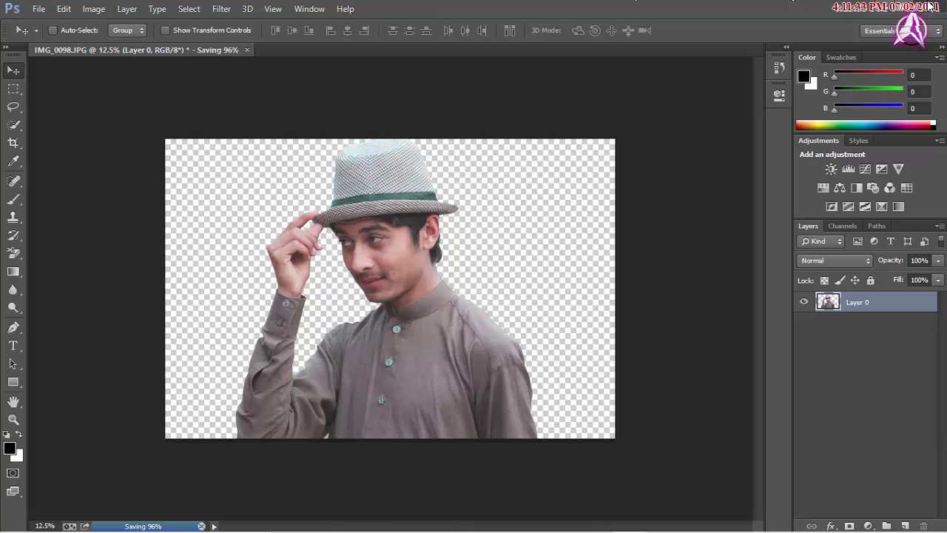
key("ctrl+q")
left_click(486, 212)
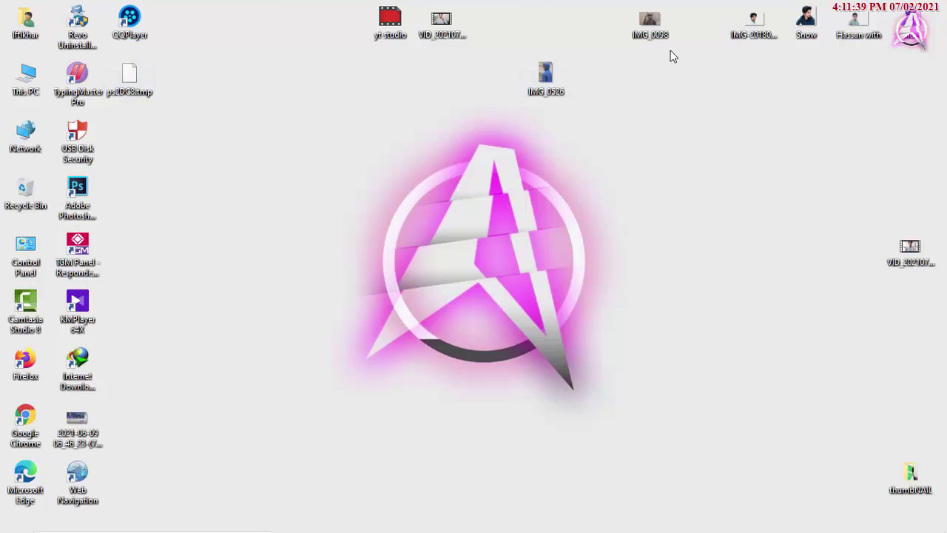
Restore Photoshop, retry Save As, and dismiss the save-in-progress error
mouse_move(630, 530)
left_click(630, 519)
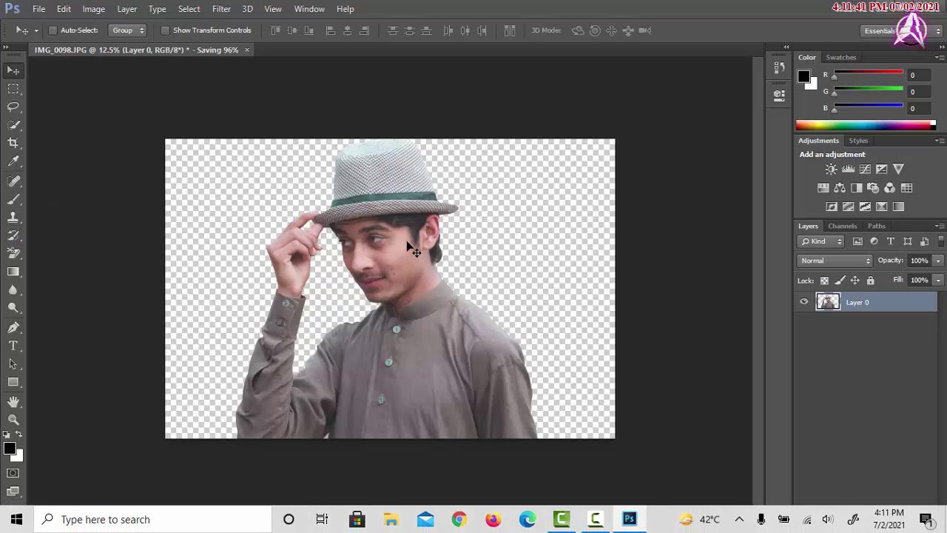
left_click(39, 9)
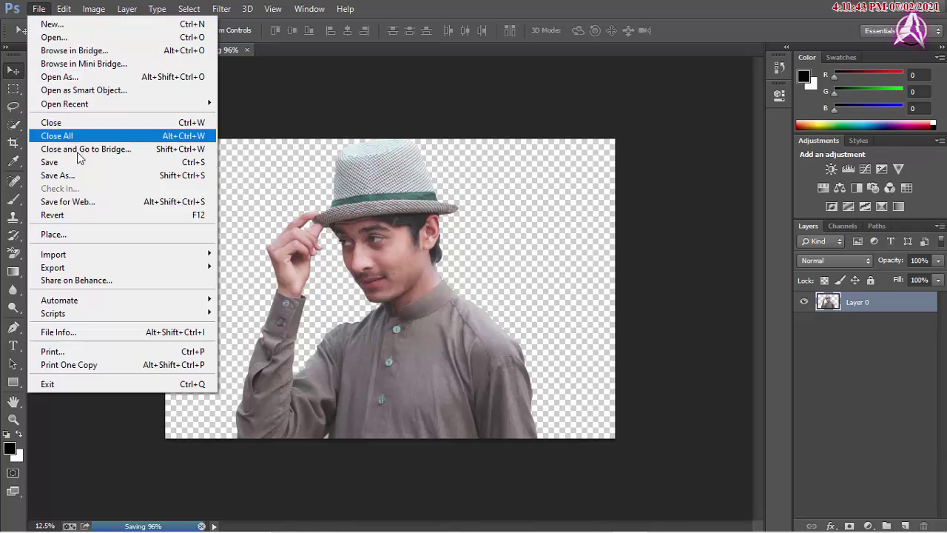
left_click(68, 175)
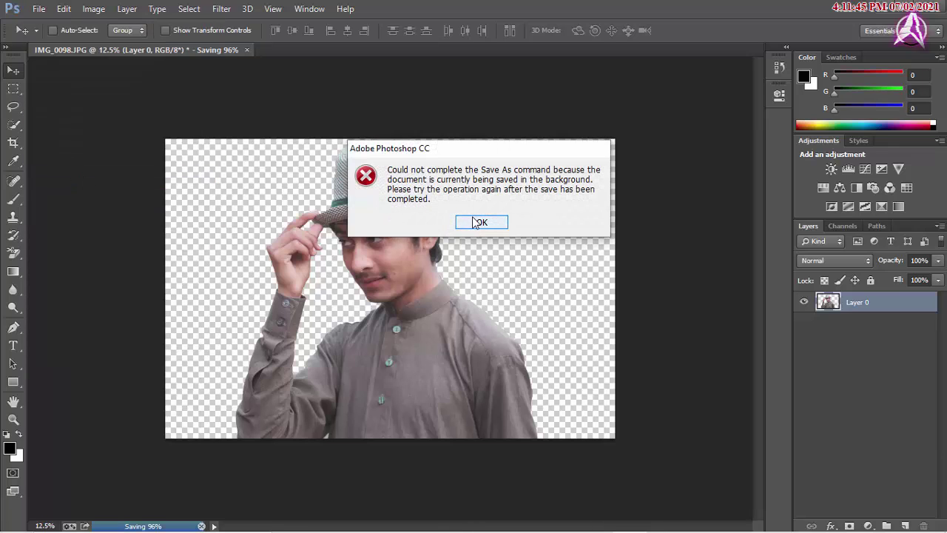
left_click(479, 223)
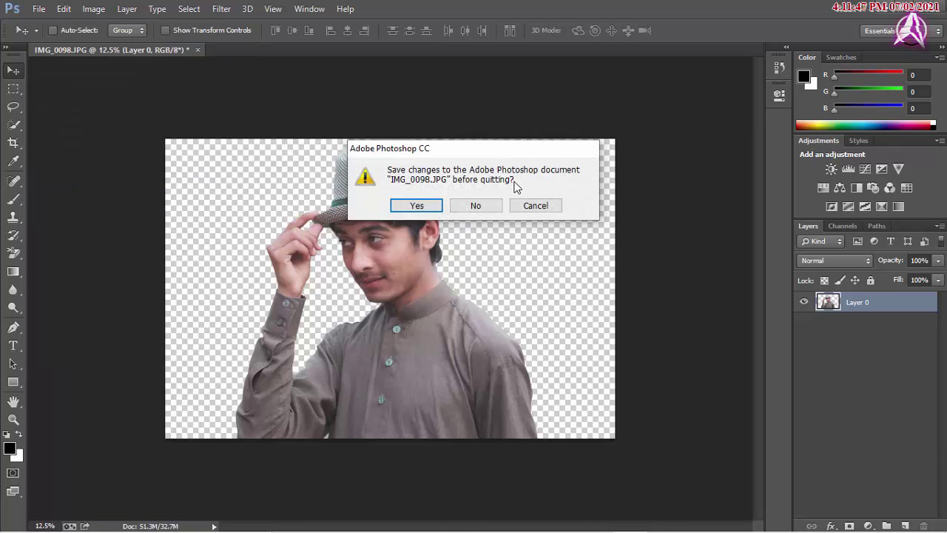
Save the changes as a PSD on the Desktop with maximum compatibility
left_click(438, 208)
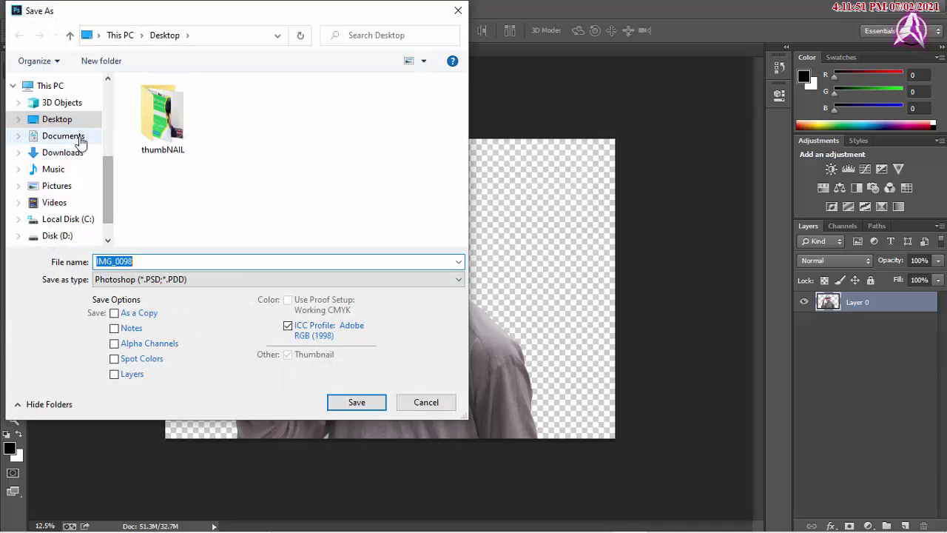
left_click(65, 121)
left_click(344, 400)
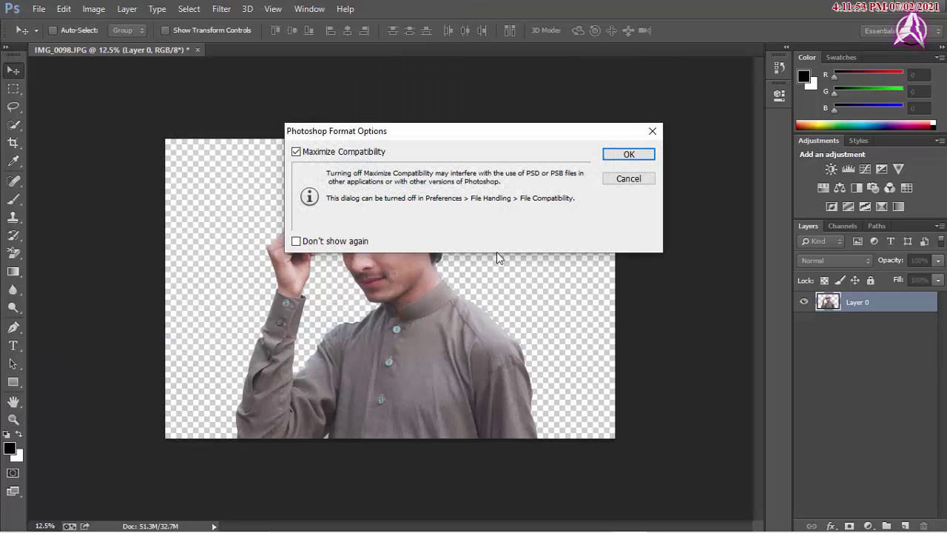
left_click(629, 158)
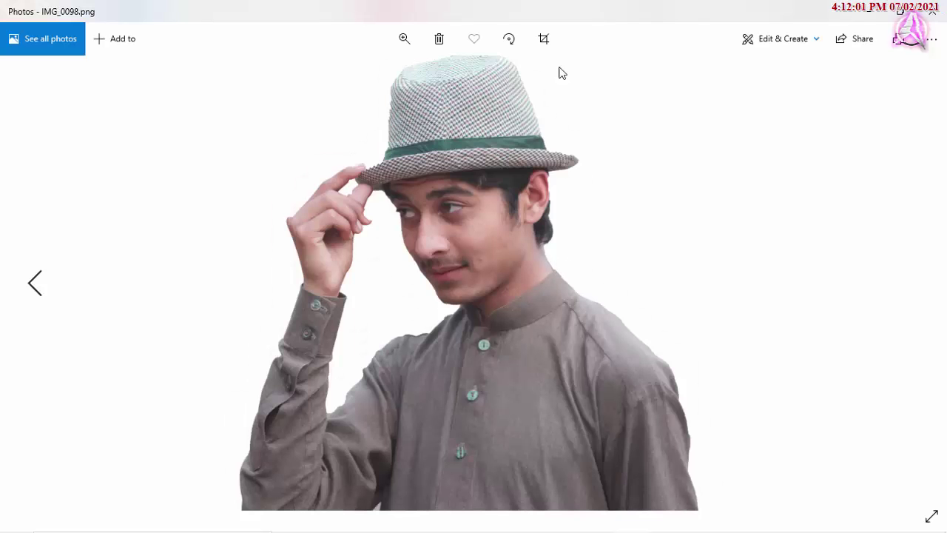
Close the Photos viewer showing IMG_0098.png and refresh the desktop
left_click(932, 10)
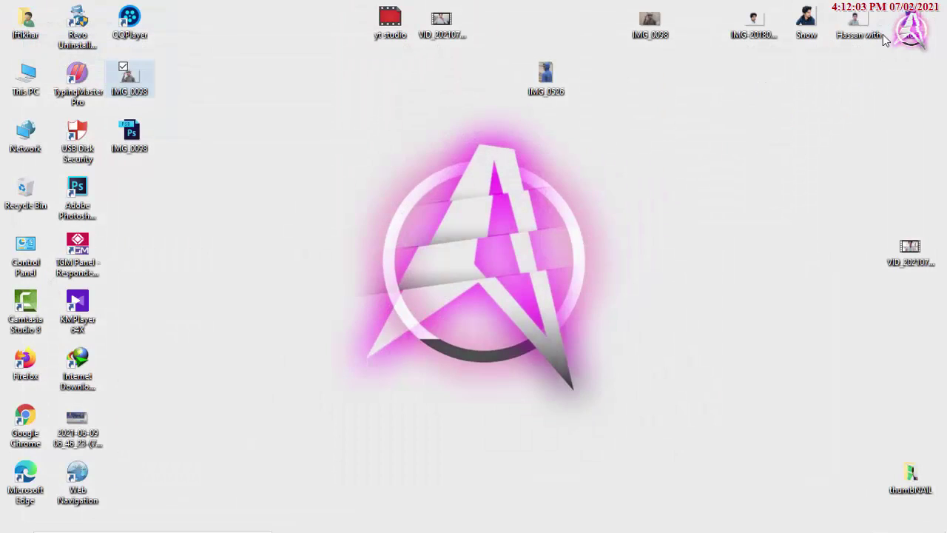
right_click(370, 151)
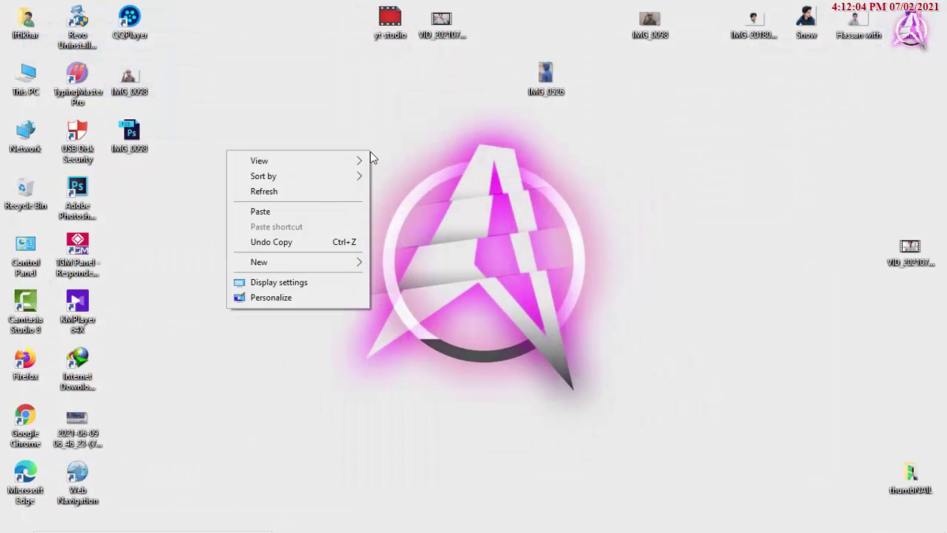
left_click(279, 194)
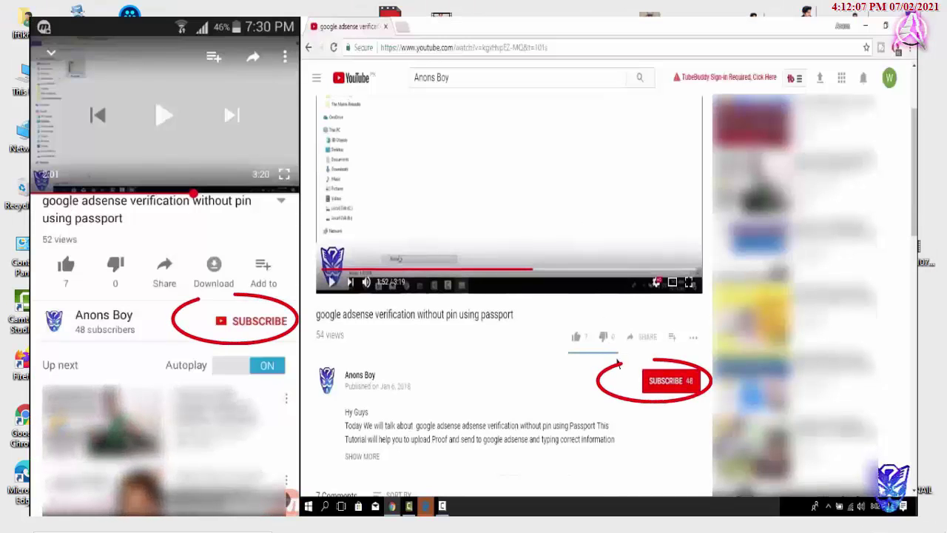